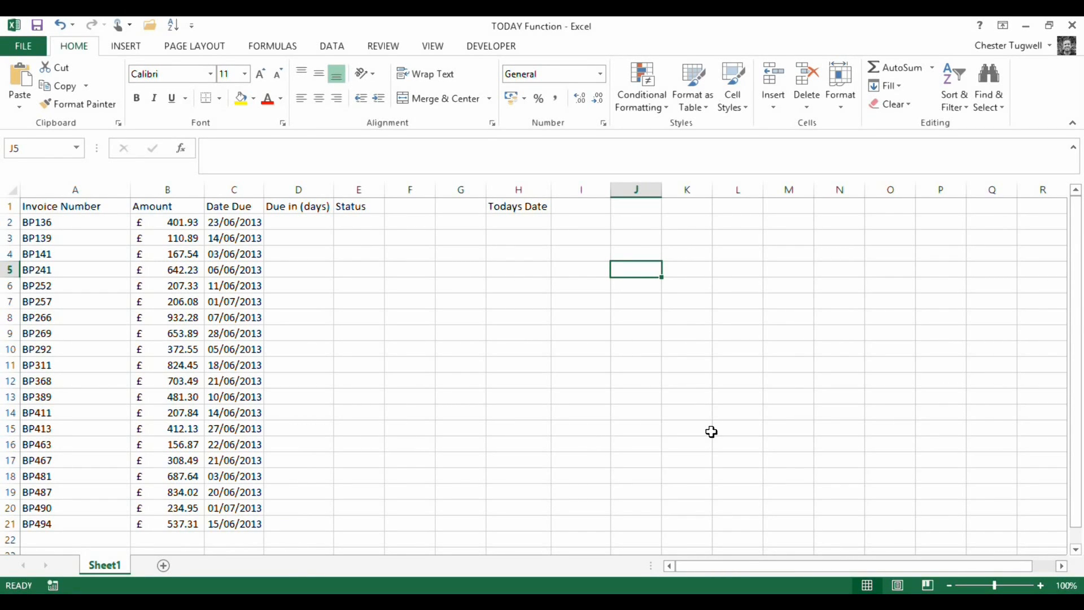
# - Enter =TODAY() in I1 so it shows 17/06/2013 beside the Todays Date label
pyautogui.click(581, 300)
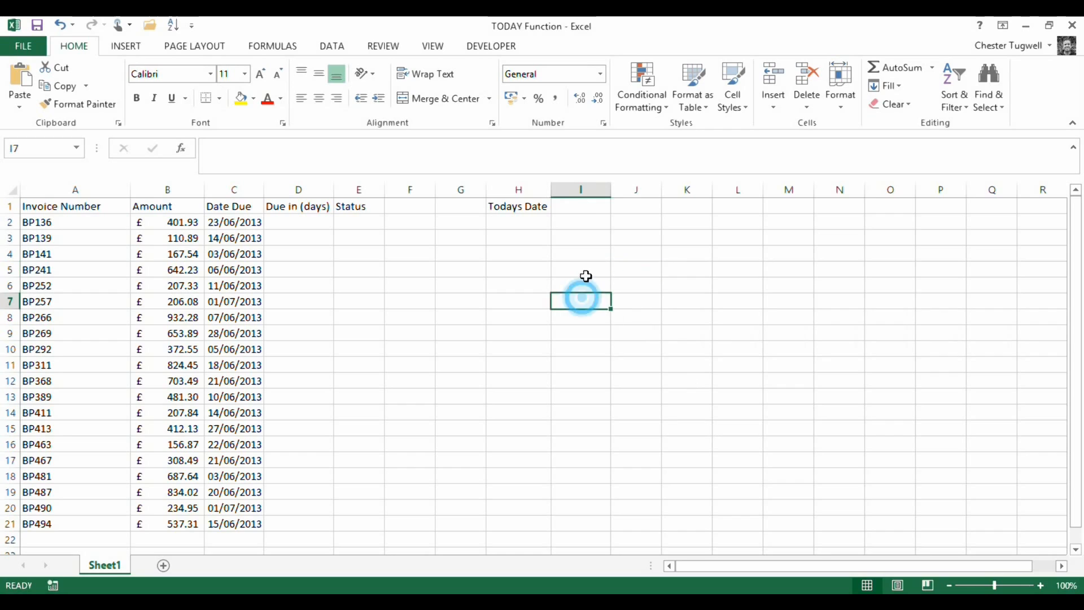
pyautogui.click(596, 209)
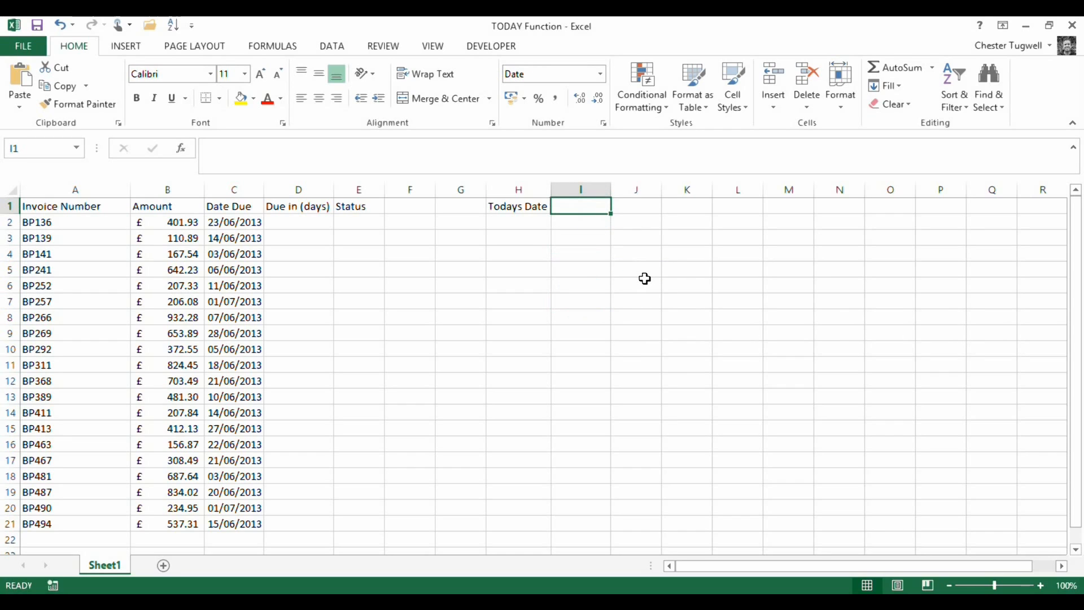
pyautogui.write('=')
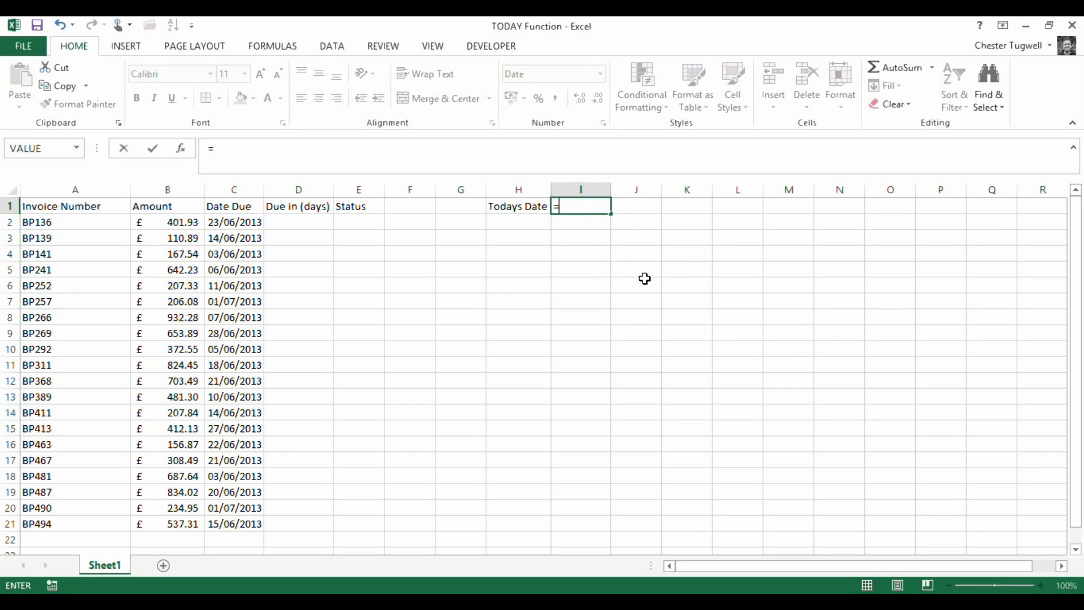
pyautogui.write('toda')
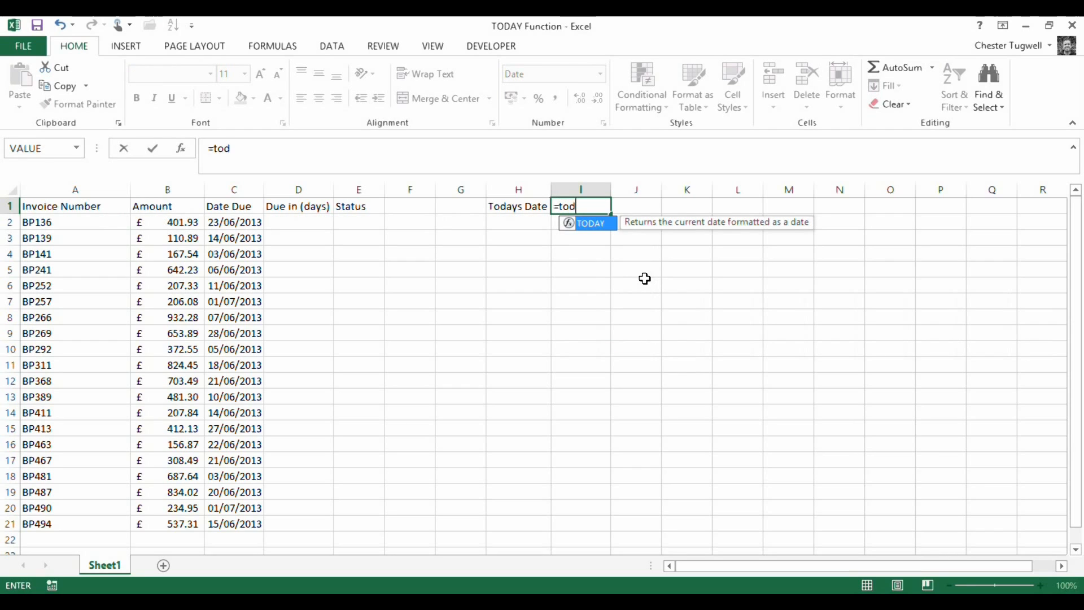
pyautogui.write('y')
pyautogui.write('()')
pyautogui.press('Return')
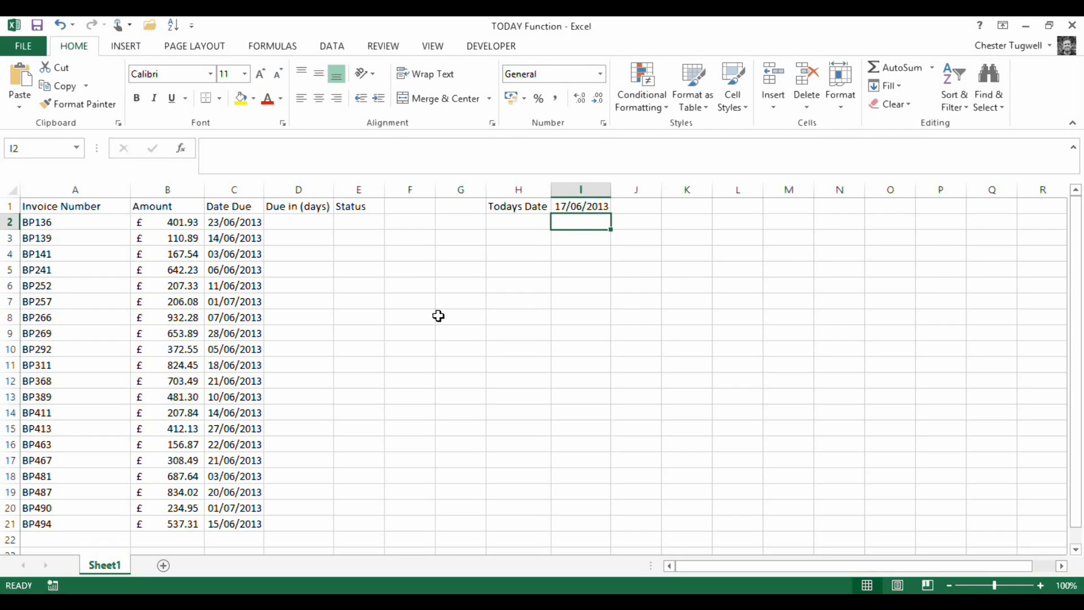
# - Enter =C2-TODAY() in D2 for the first invoice's days until due
pyautogui.click(283, 221)
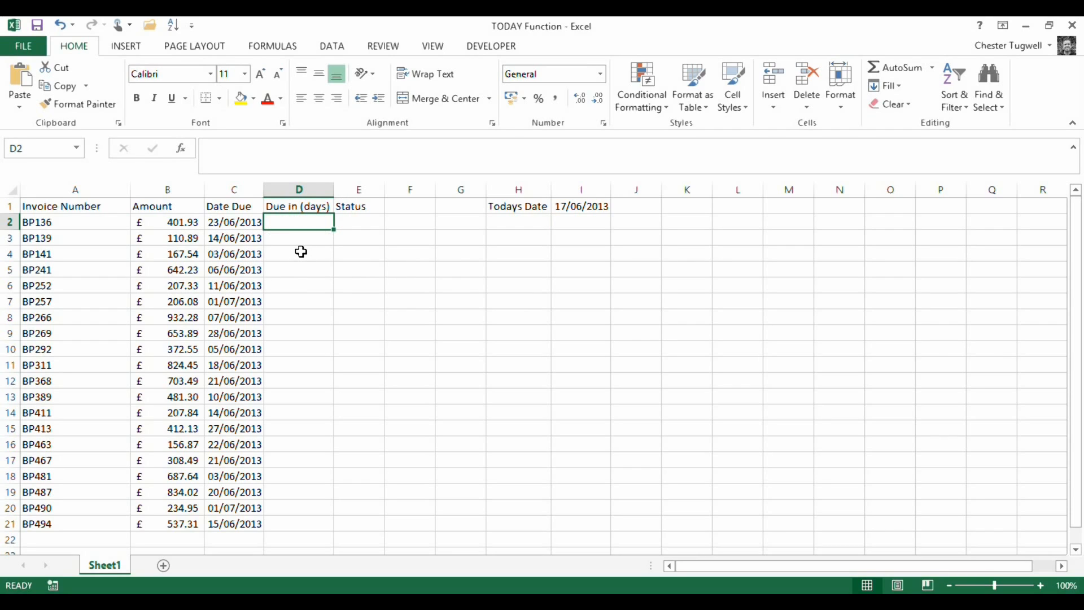
pyautogui.write('=')
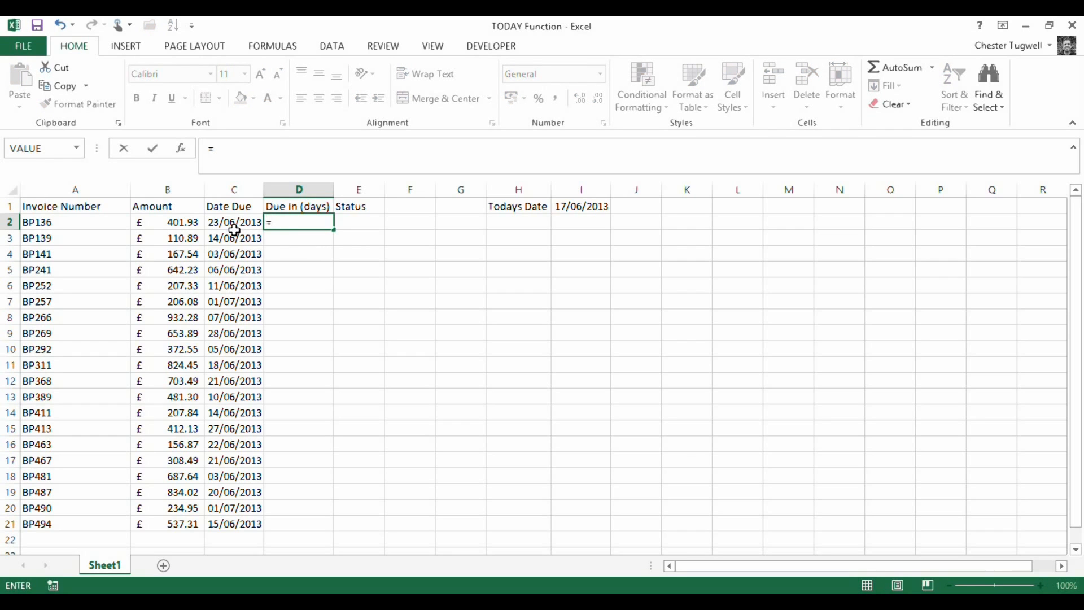
pyautogui.click(229, 222)
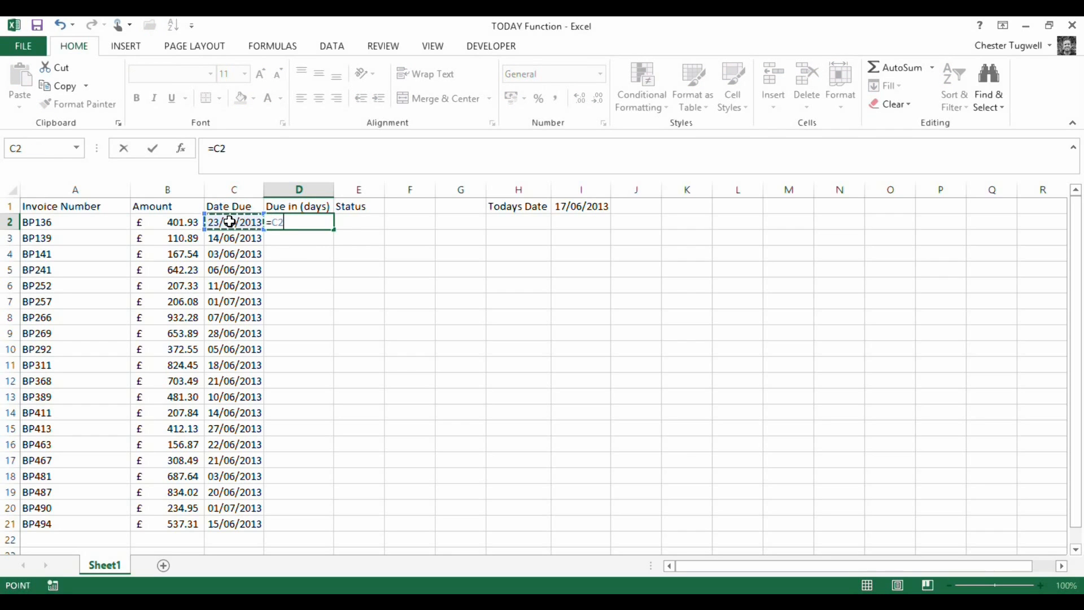
pyautogui.write('-today')
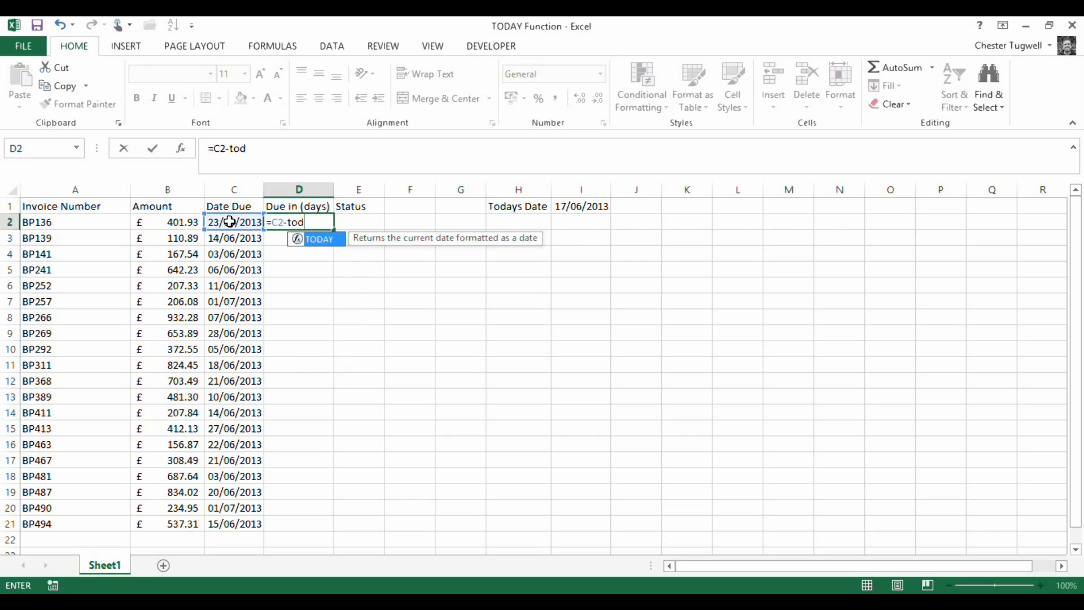
pyautogui.write('()')
pyautogui.press('Return')
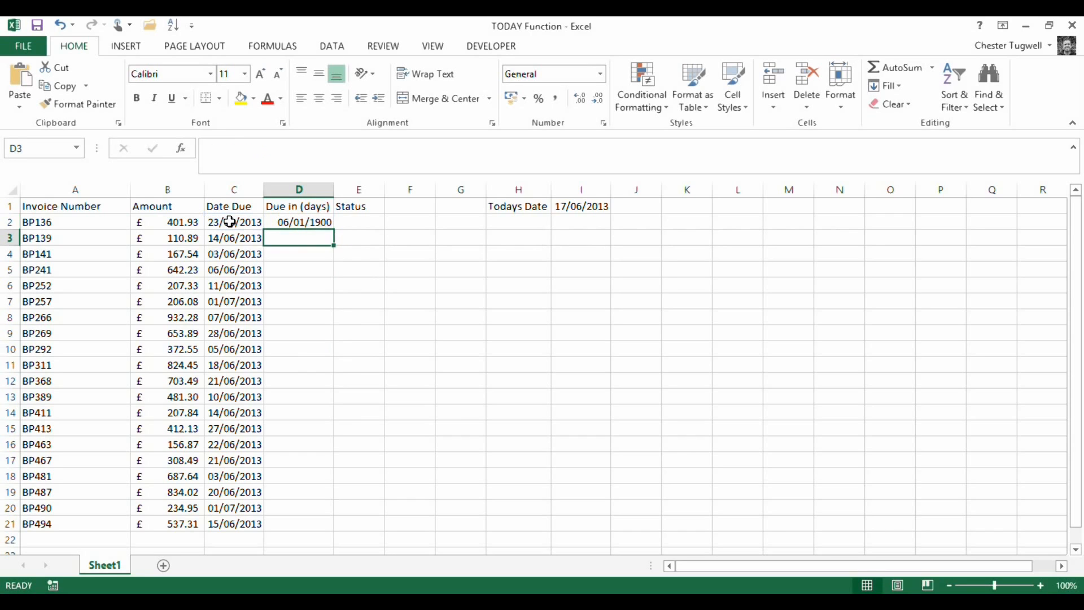
# - Format D2 as General and copy the formula down to D21 for every invoice
pyautogui.click(317, 222)
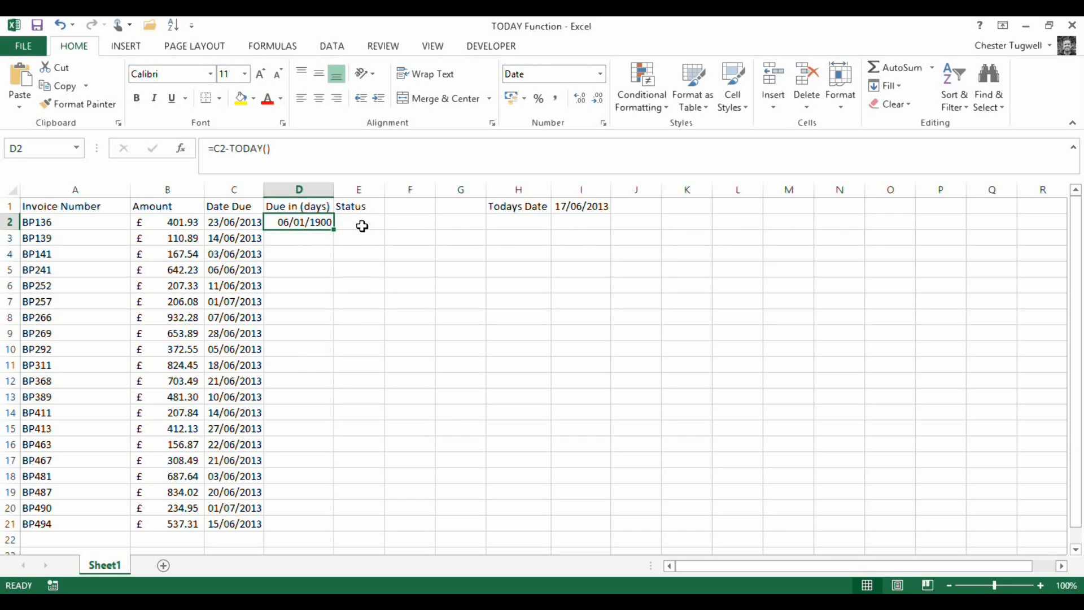
pyautogui.click(600, 74)
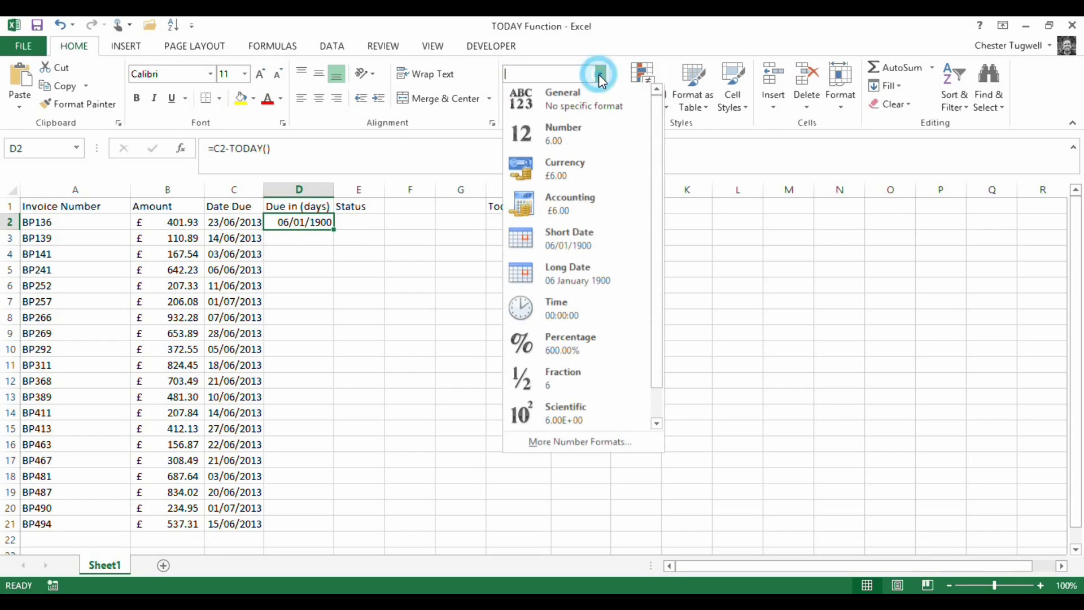
pyautogui.click(579, 104)
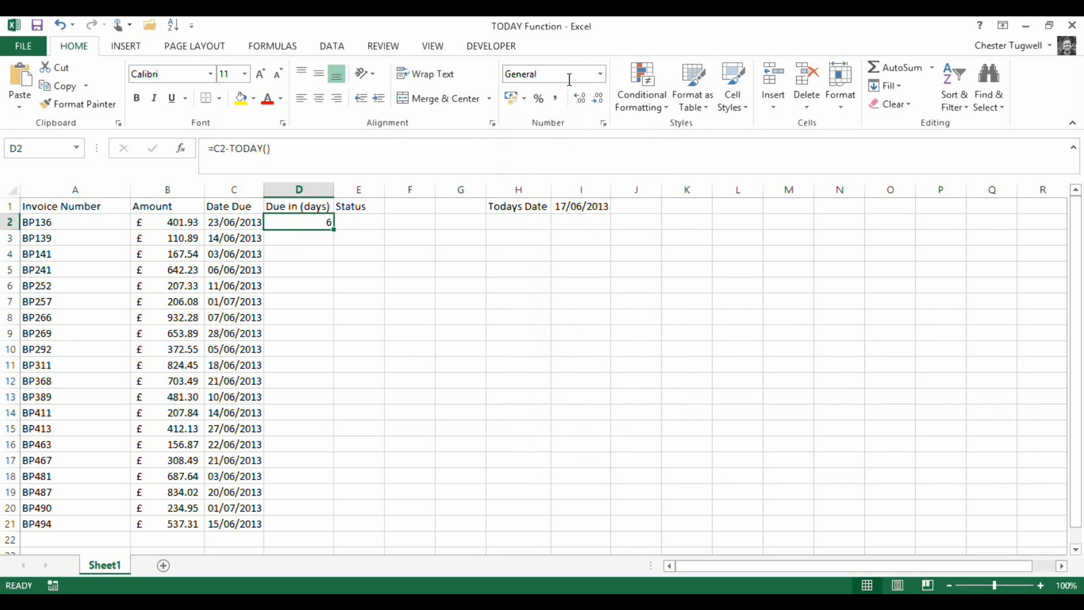
pyautogui.doubleClick(333, 230)
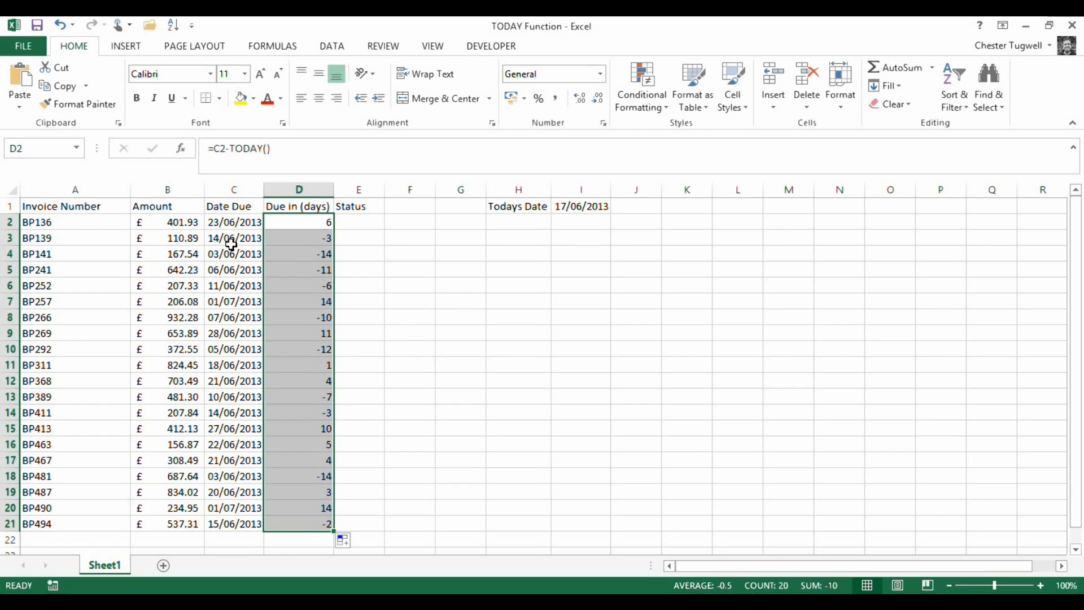
pyautogui.click(449, 269)
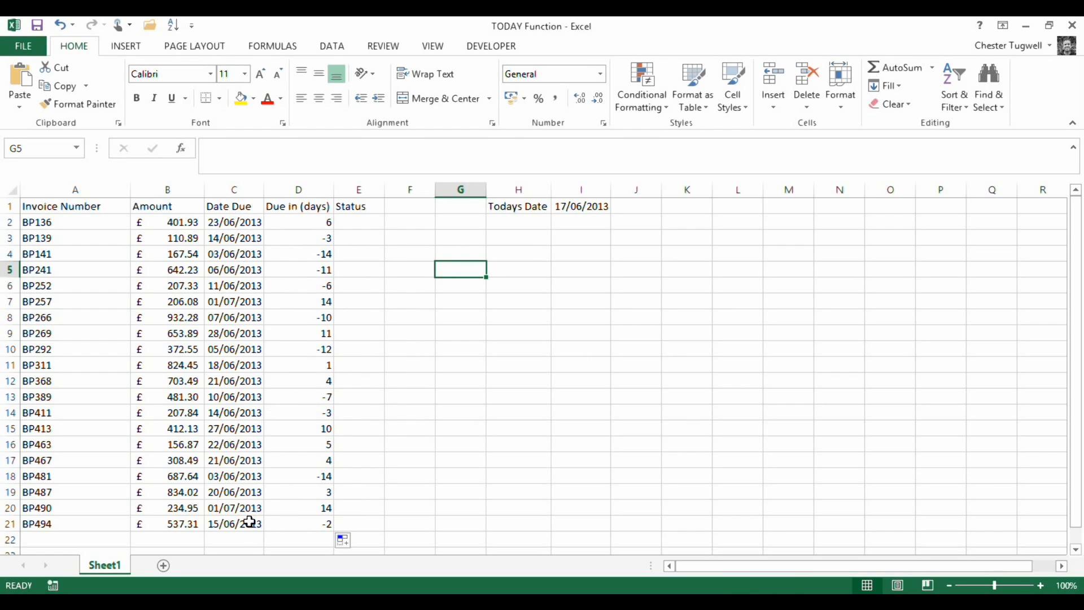
# - Add a Less Than =today() rule on C2:C21 with light red fill and dark red text
pyautogui.click(239, 222)
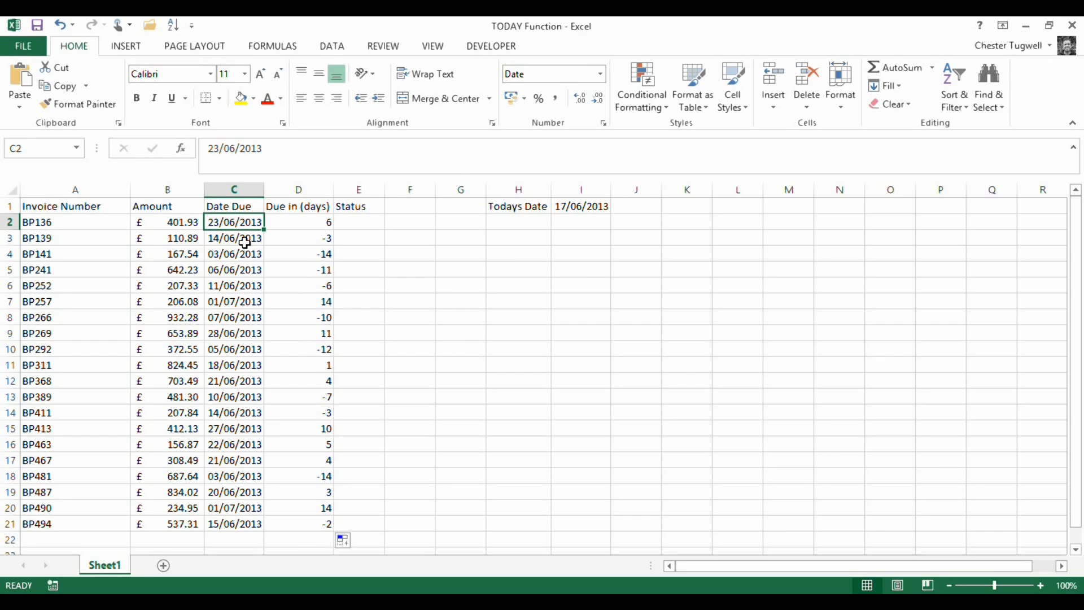
pyautogui.moveTo(231, 223); pyautogui.dragTo(231, 522)
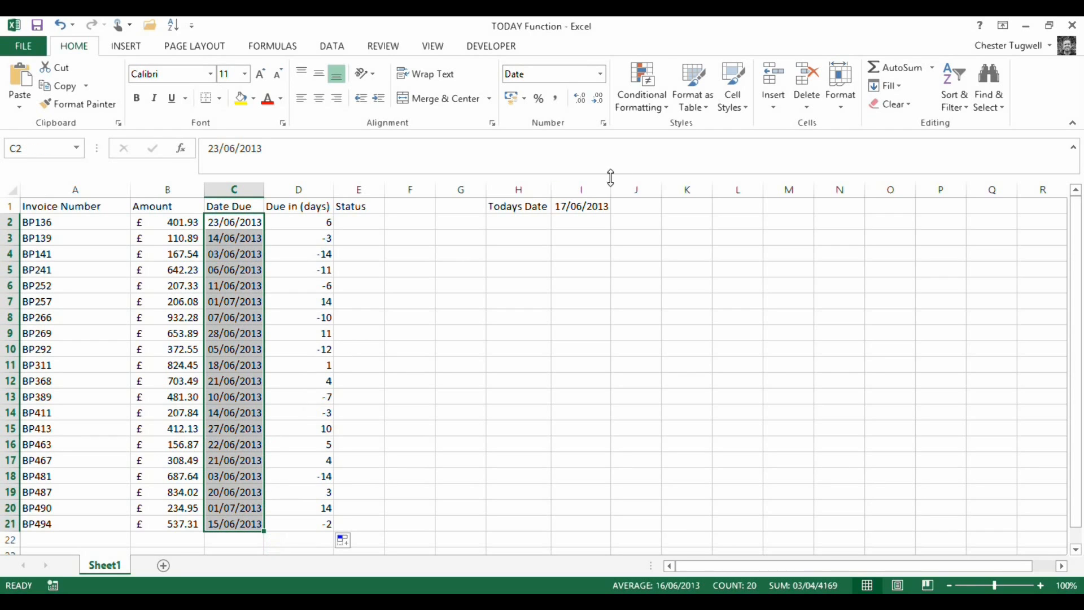
pyautogui.click(631, 91)
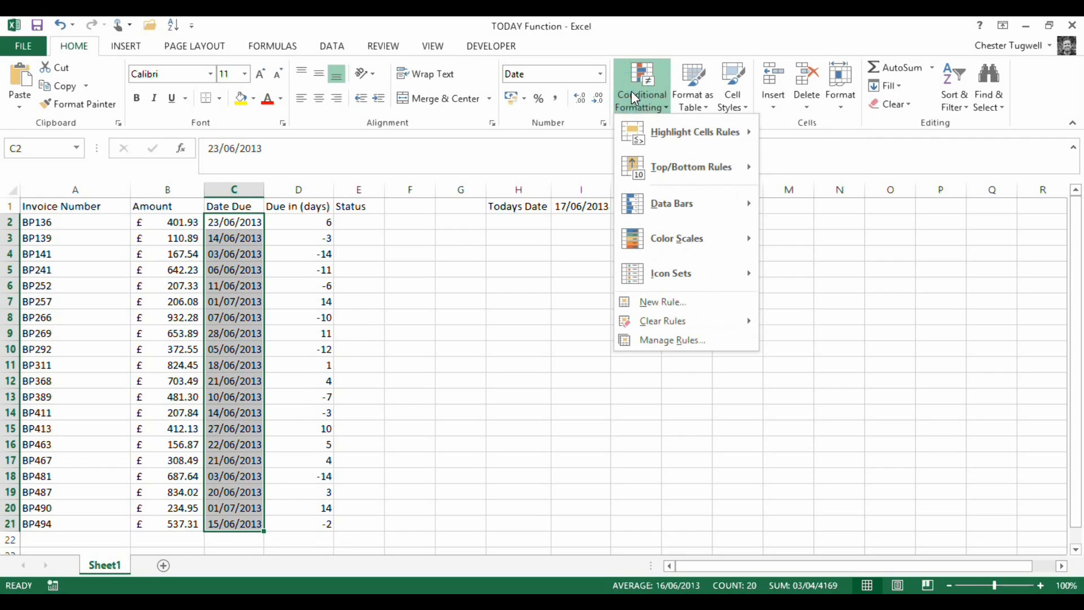
pyautogui.moveTo(687, 132)
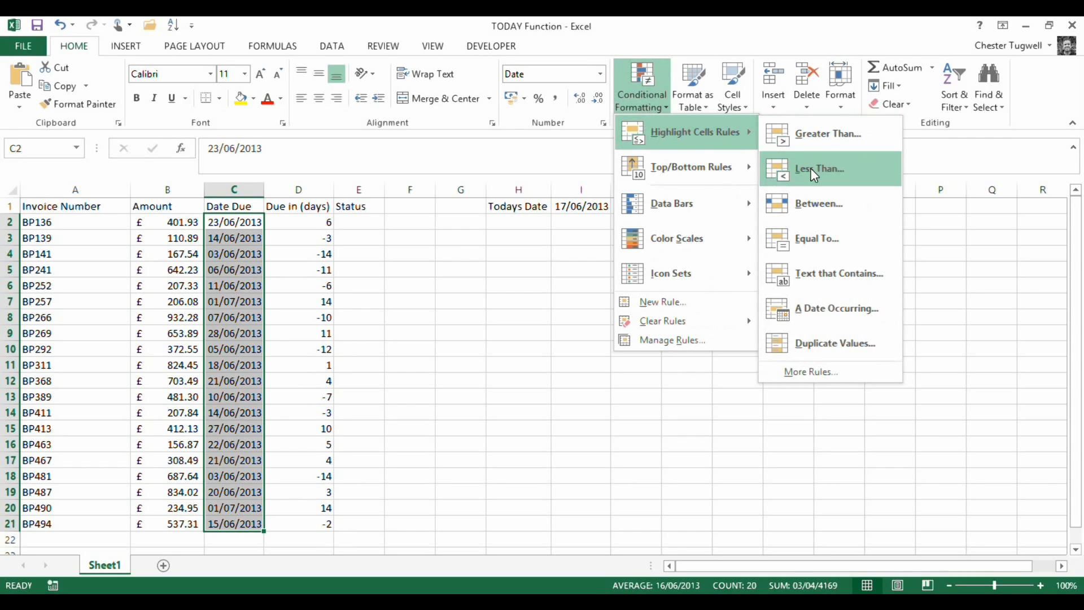
pyautogui.click(813, 168)
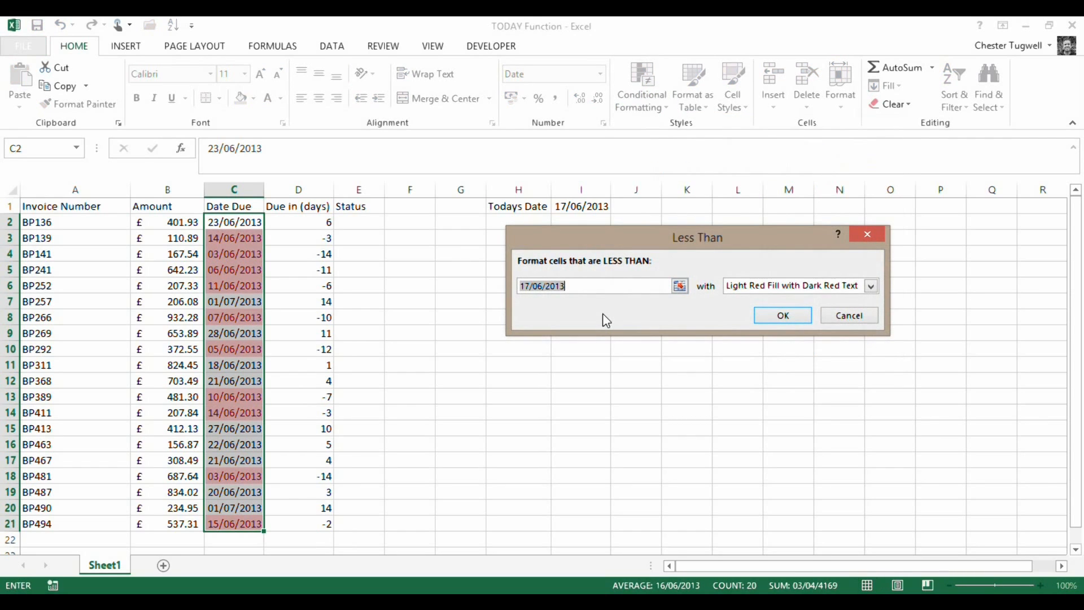
pyautogui.write('=today(')
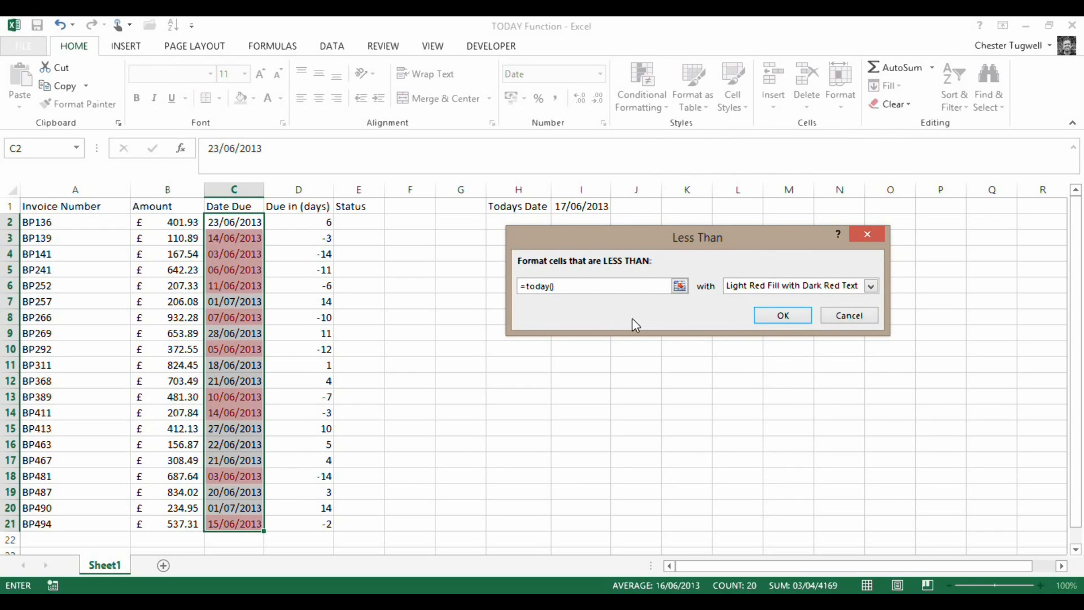
pyautogui.click(784, 315)
pyautogui.click(530, 339)
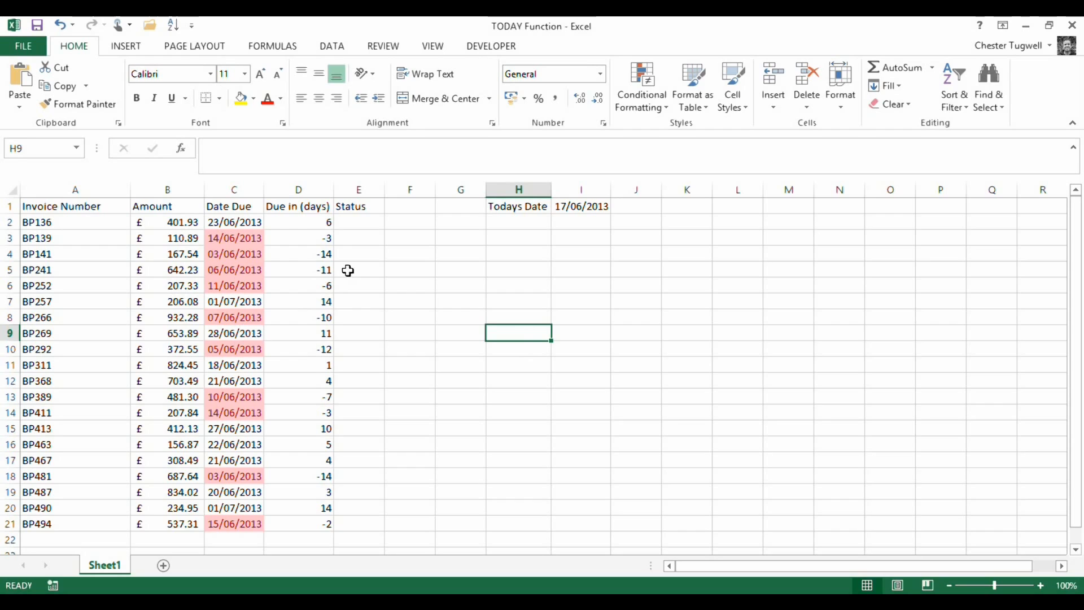
# - Enter =IF(C2<TODAY(),"OVERDUE","OK") in E2 for the first invoice's status
pyautogui.click(360, 221)
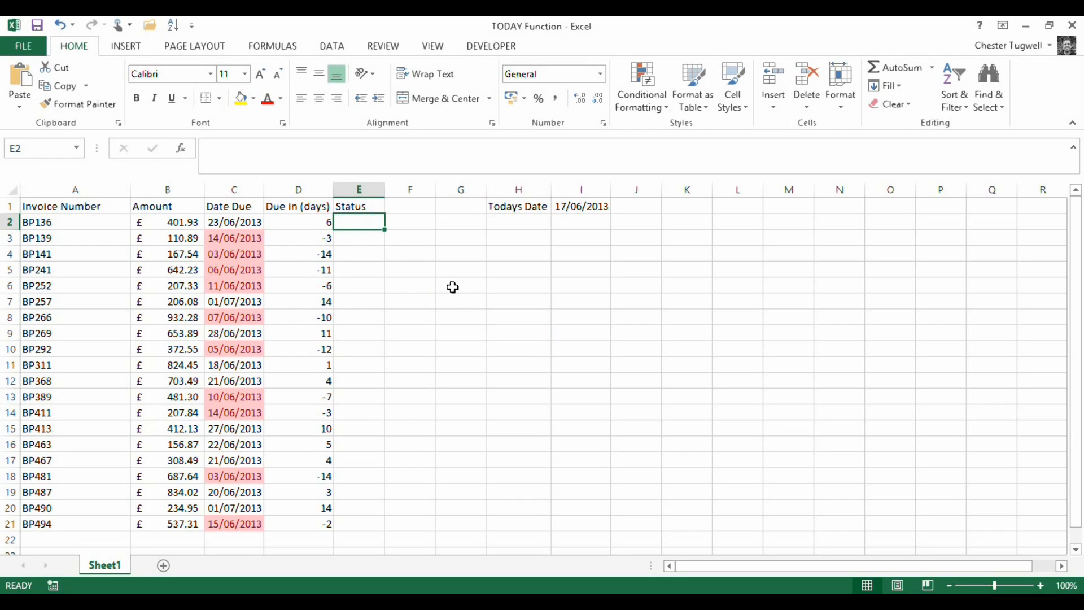
pyautogui.write('=if')
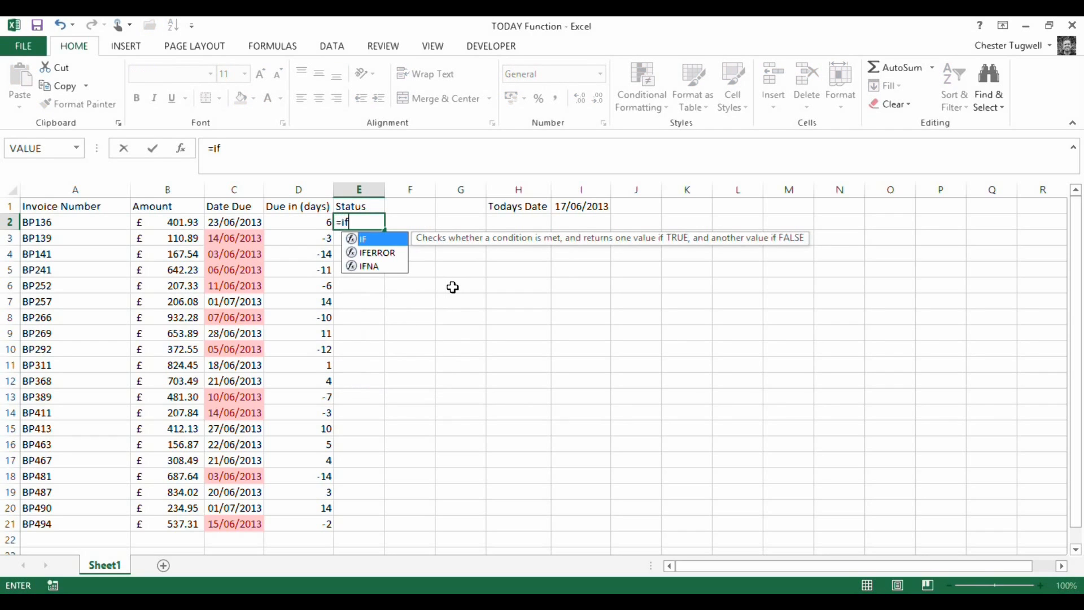
pyautogui.write('(')
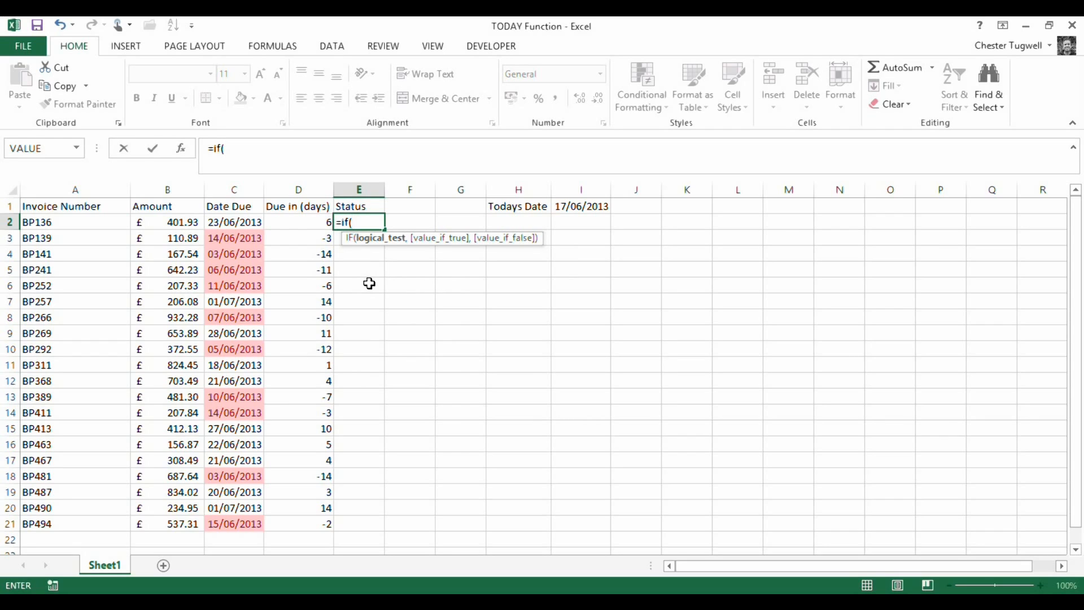
pyautogui.click(239, 222)
pyautogui.write('<')
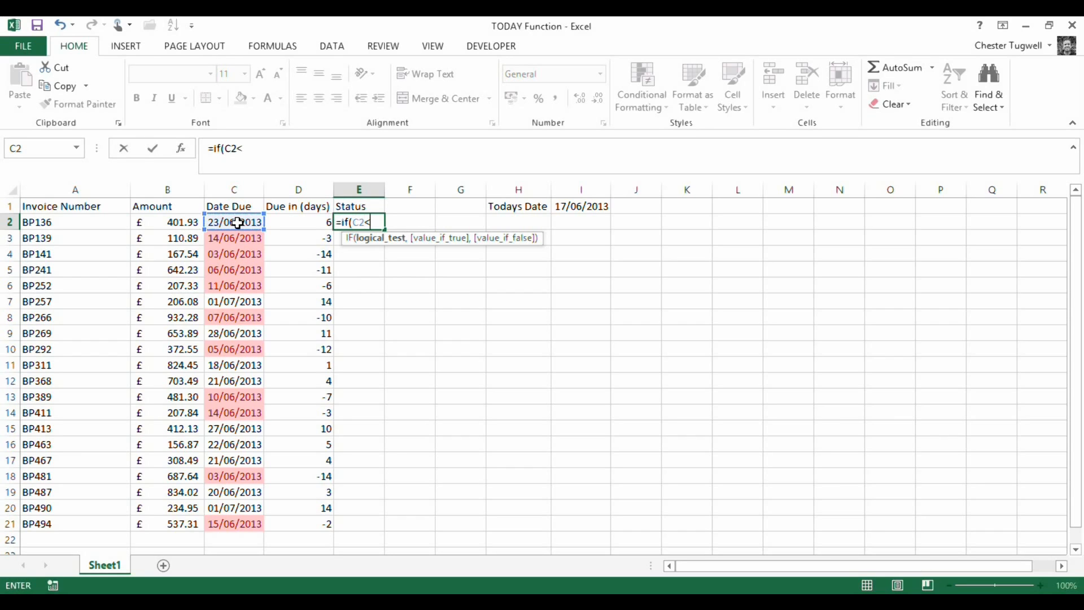
pyautogui.write('today')
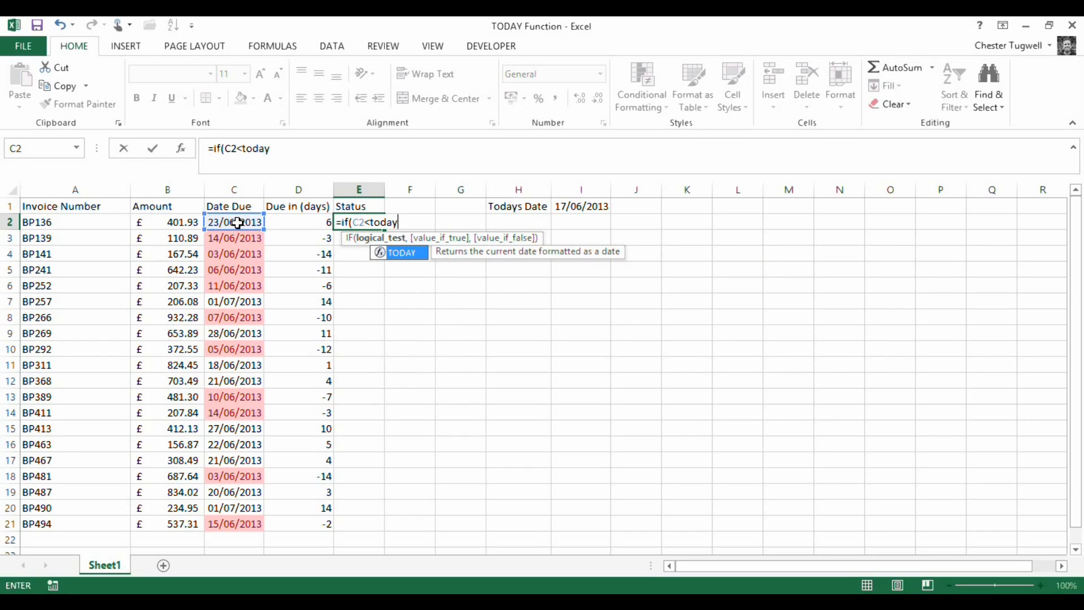
pyautogui.write('(),"')
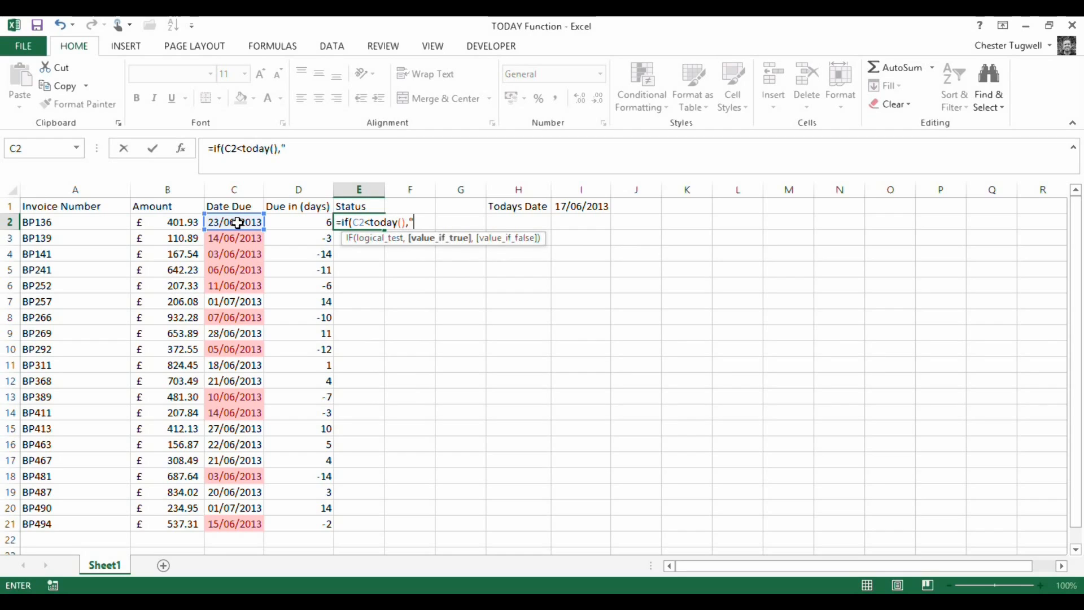
pyautogui.write('OVERD')
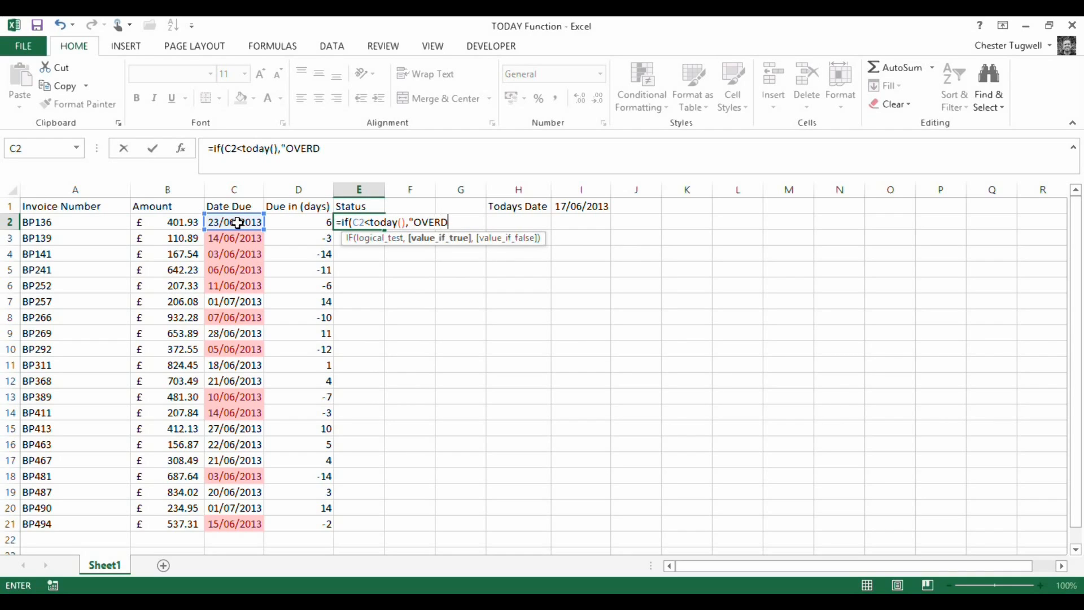
pyautogui.write('UE"')
pyautogui.write(', "OK')
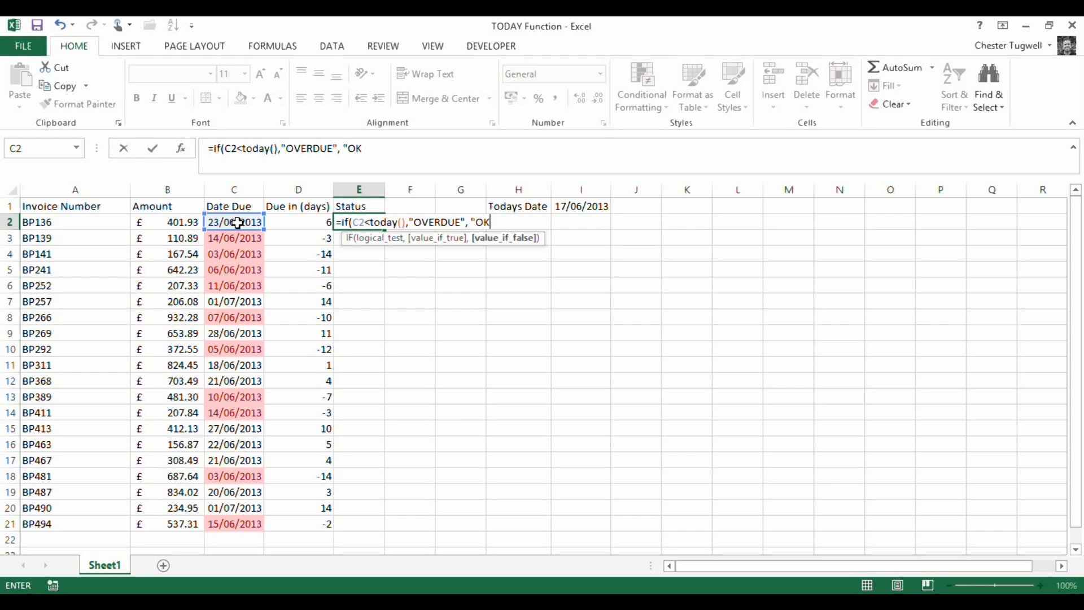
pyautogui.press('Return')
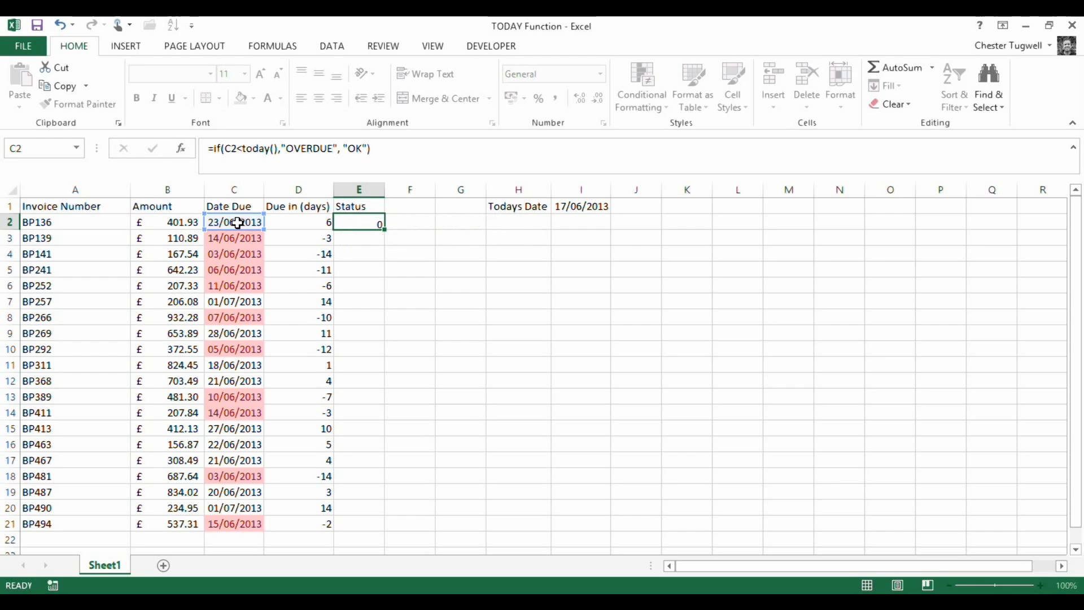
# - Copy the status formula from E2 down to E21 for every invoice
pyautogui.click(351, 223)
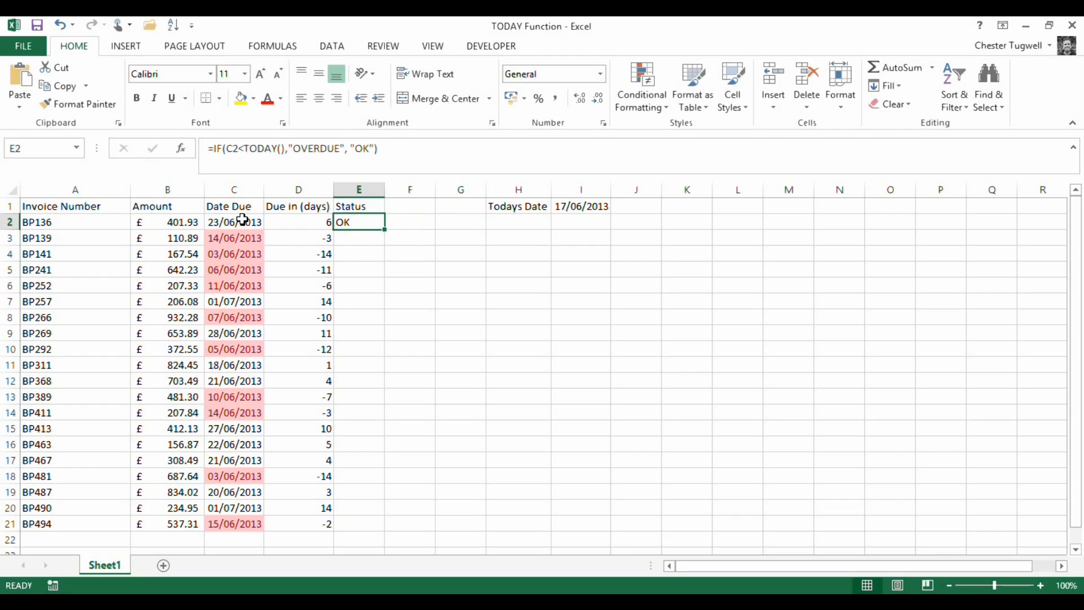
pyautogui.doubleClick(385, 230)
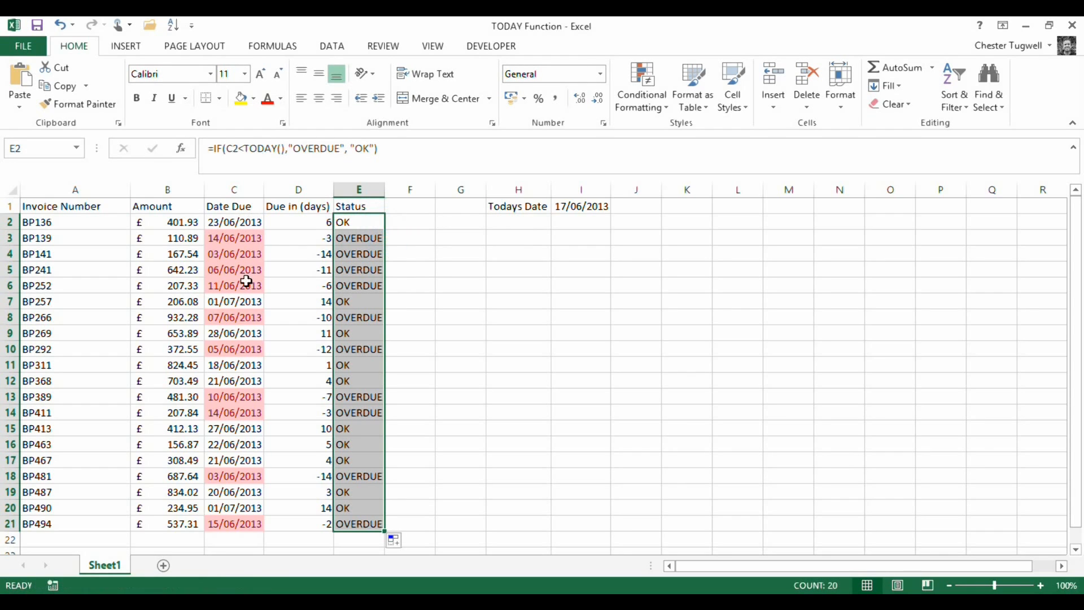
pyautogui.click(426, 254)
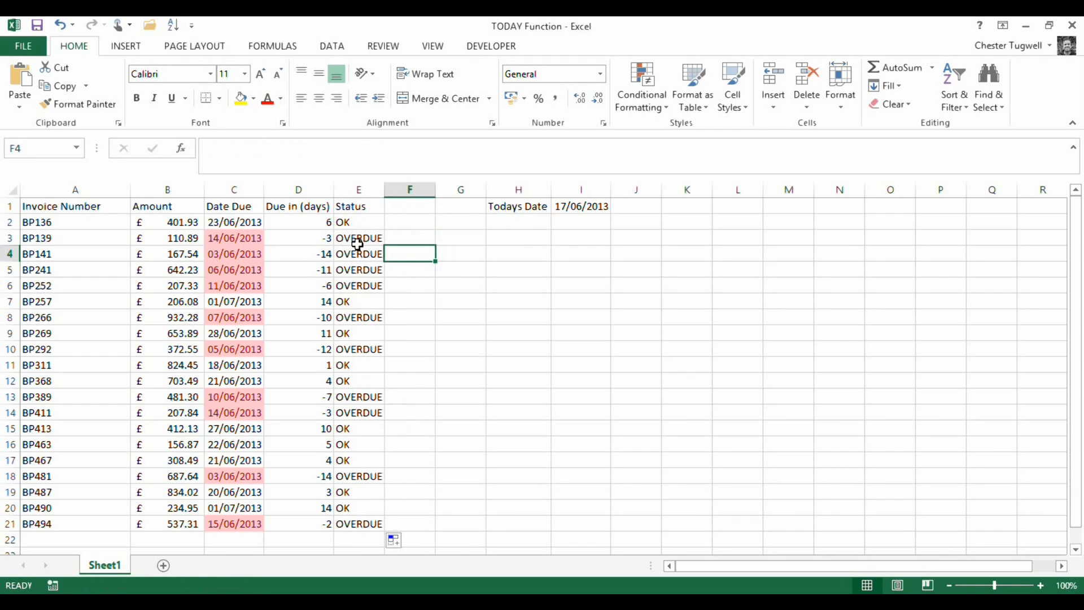